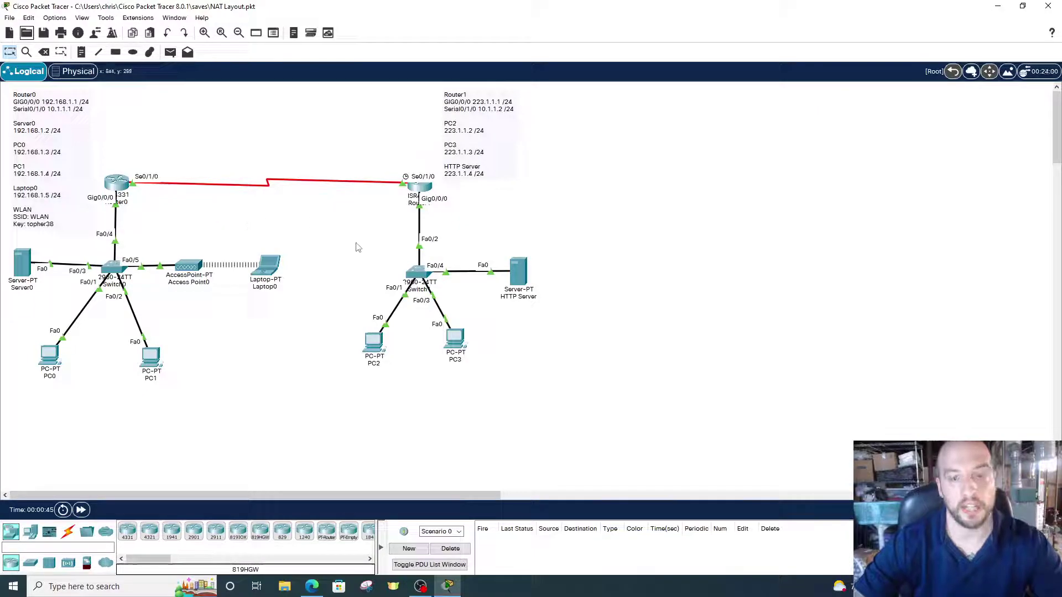
# Step: Open Router0's command line and enter privileged mode, followed by global configuration mode
pyautogui.click(123, 189)
pyautogui.moveTo(569, 100); pyautogui.dragTo(789, 92)
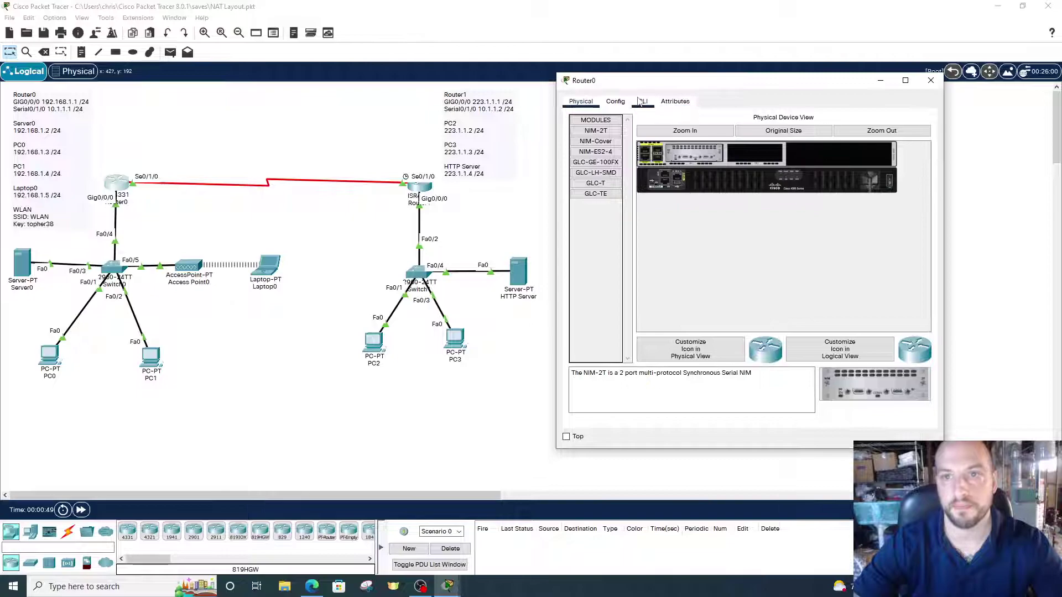
pyautogui.click(642, 102)
pyautogui.press('Return')
pyautogui.press('Return')
pyautogui.write('er>e')
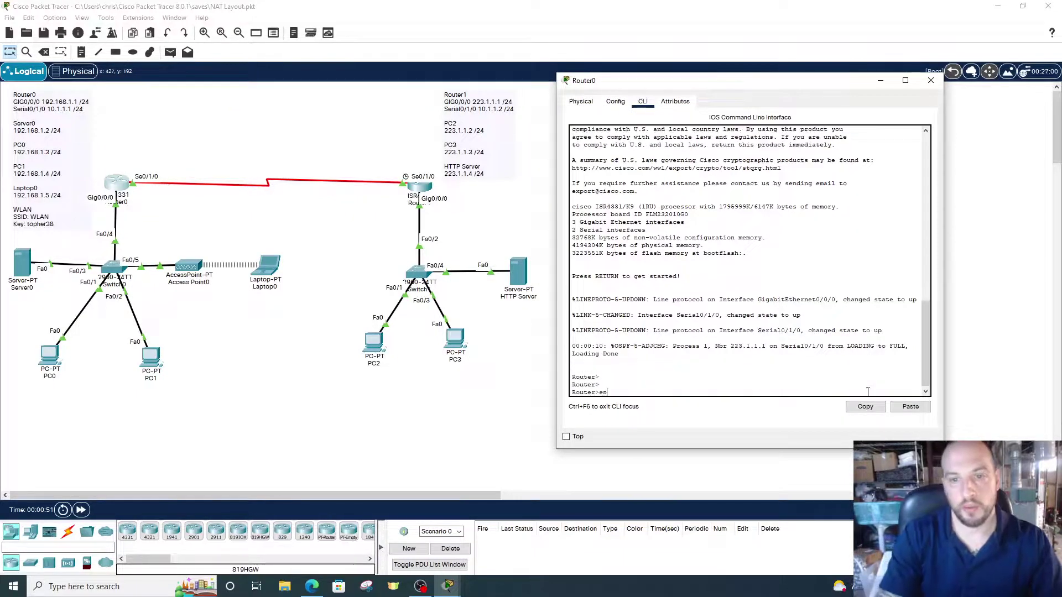
pyautogui.write('n')
pyautogui.press('Return')
pyautogui.write('conf t')
pyautogui.press('Return')
pyautogui.press('Return')
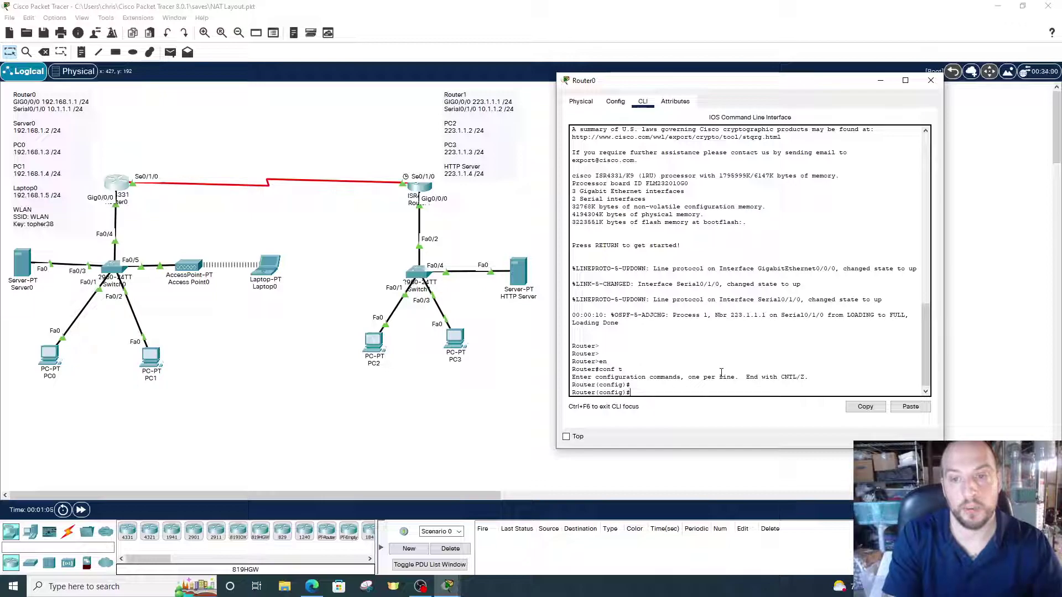
# Step: Create a standard named access list SACL that denies 192.168.1.3 with wildcard 0.0.0.255 and permits any other source
pyautogui.write('ip access-list standard')
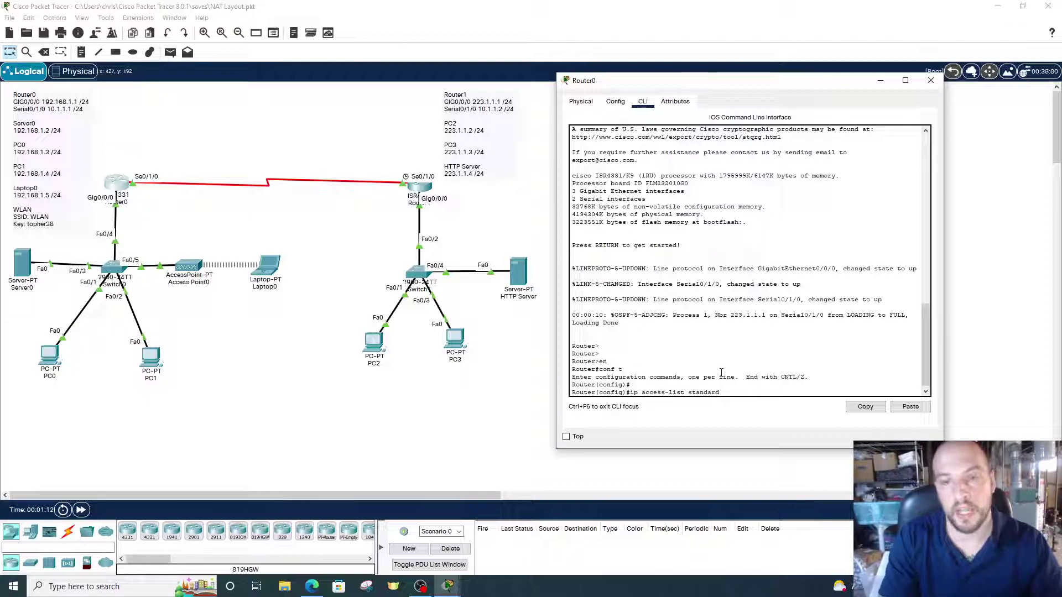
pyautogui.write(' SACL')
pyautogui.press('Return')
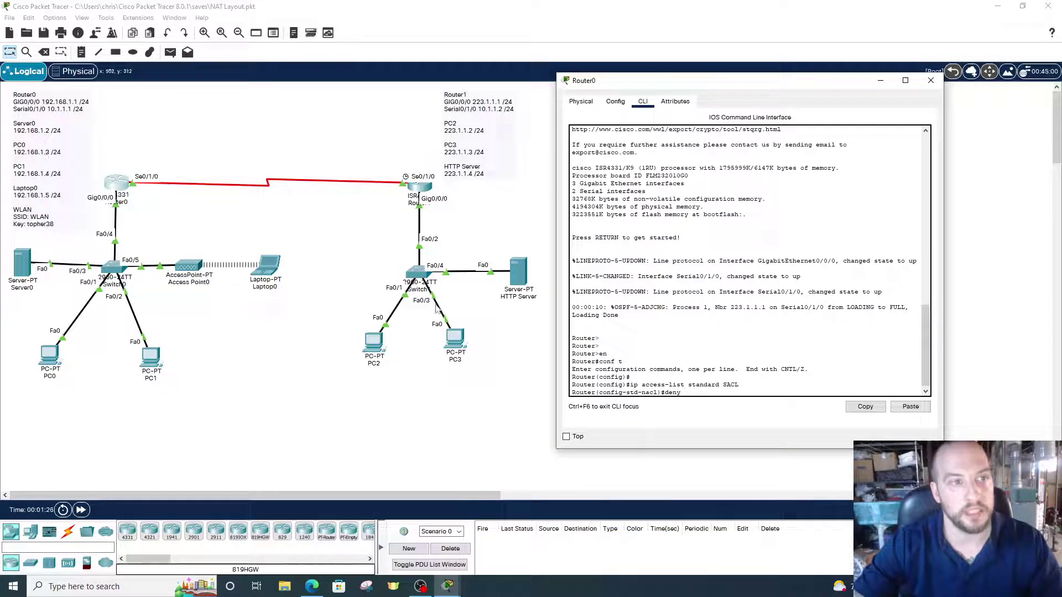
pyautogui.write('.1')
pyautogui.write('.3 00.0.0.255')
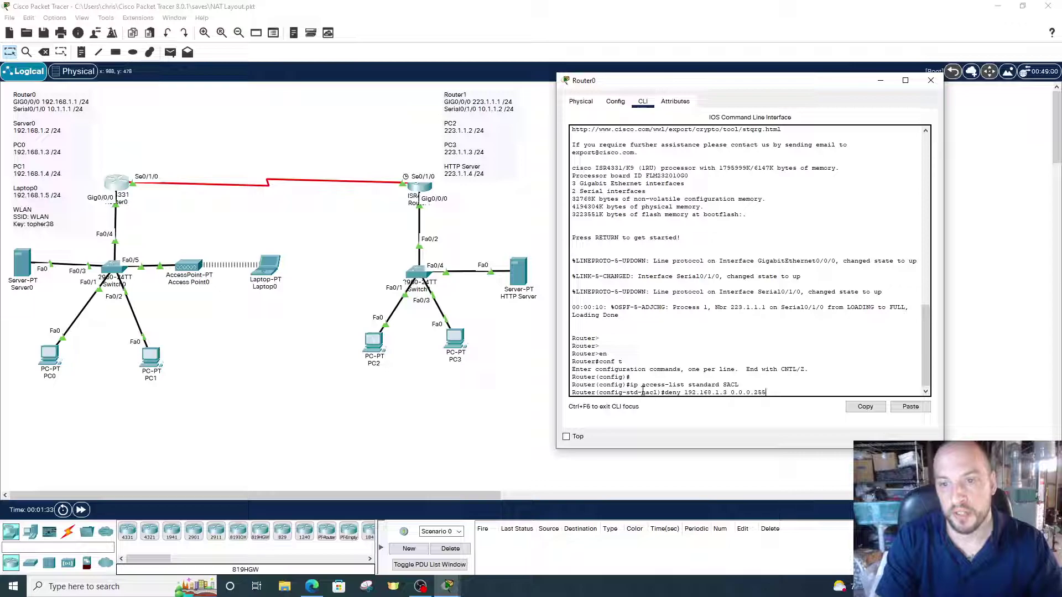
pyautogui.press('Return')
pyautogui.write('permit any')
pyautogui.press('Return')
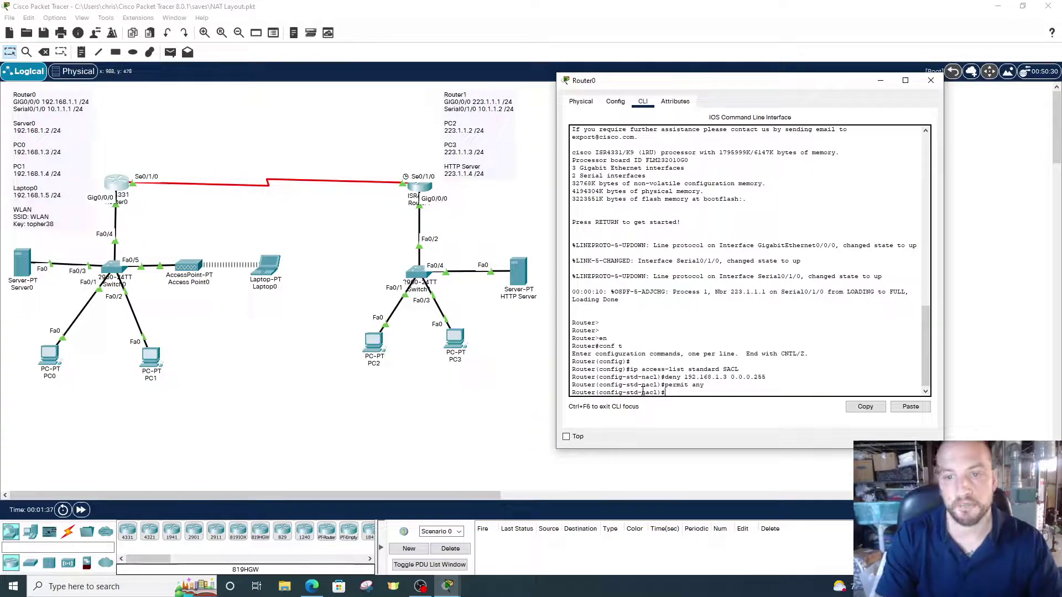
# Step: Show the router's access lists from within the SACL configuration mode and check the SACL entries
pyautogui.write('do show access-list')
pyautogui.press('Return')
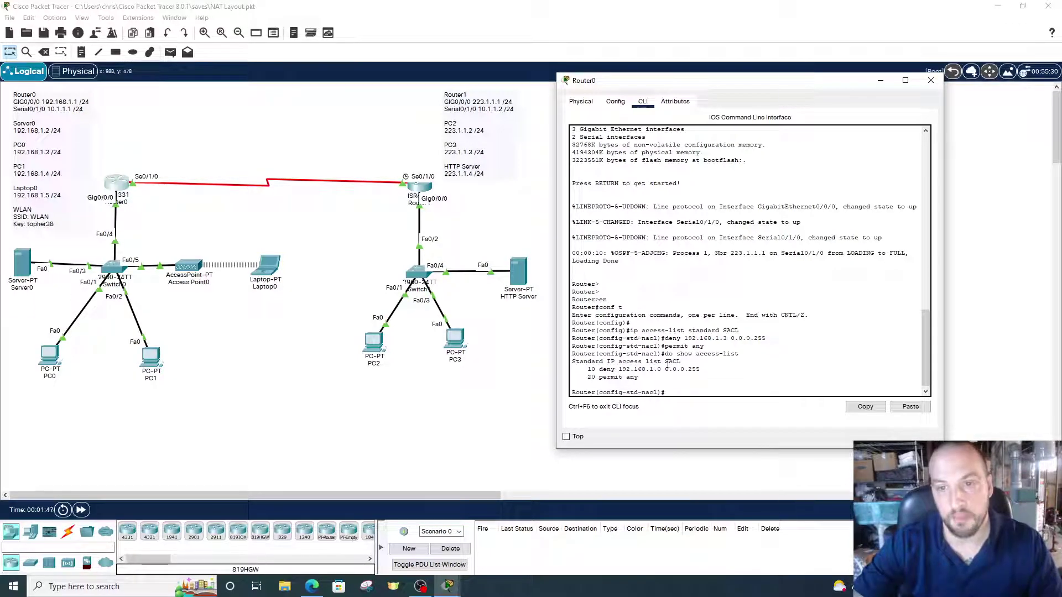
pyautogui.moveTo(668, 361); pyautogui.dragTo(678, 360)
pyautogui.click(638, 376)
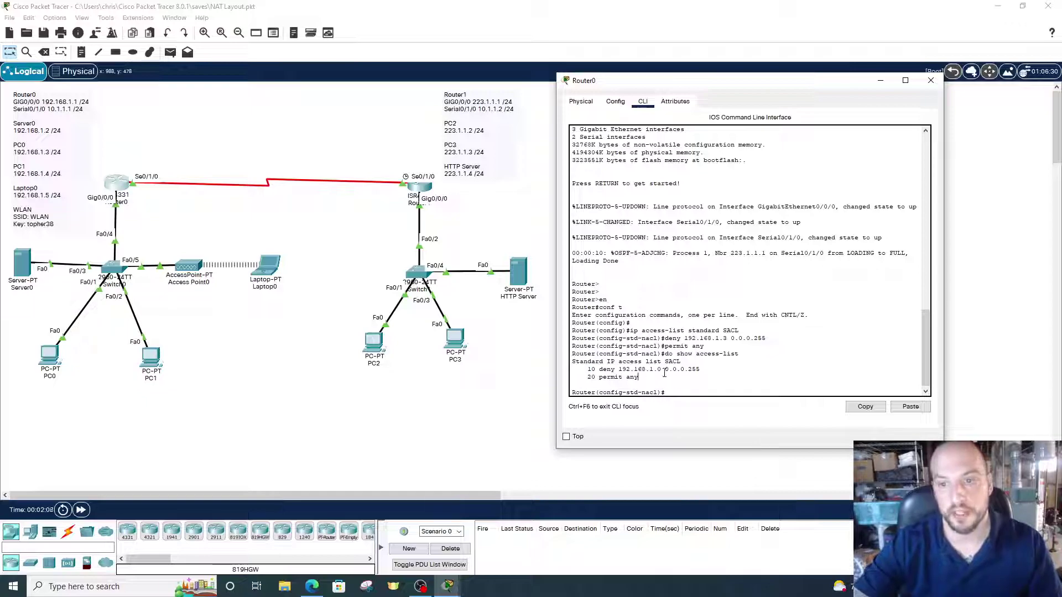
# Step: Return to global configuration mode and query the help for the number ranges available to the access-list command
pyautogui.press('Return')
pyautogui.write('e')
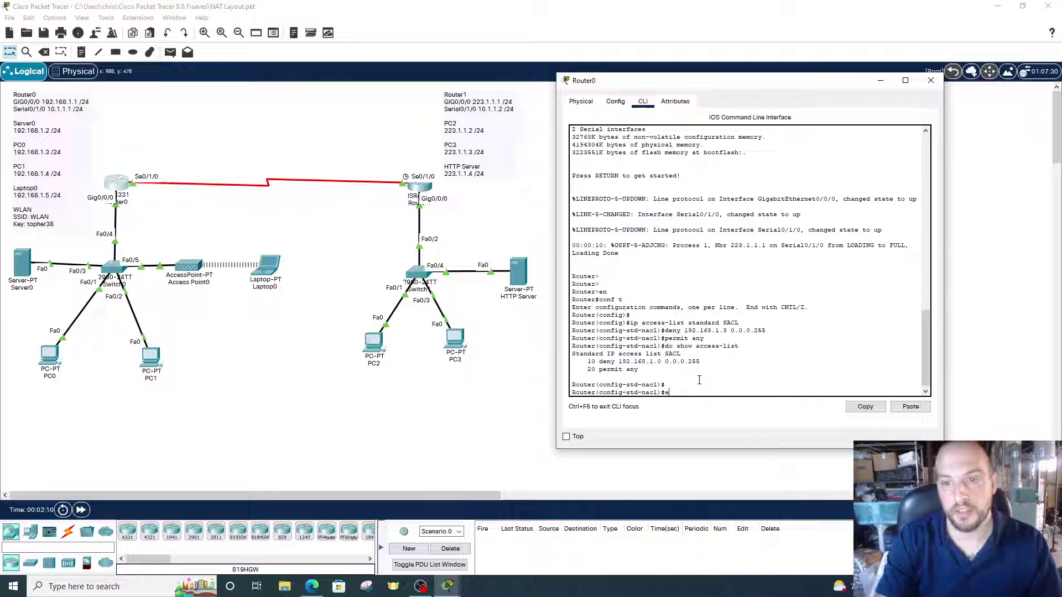
pyautogui.write('xit')
pyautogui.press('Return')
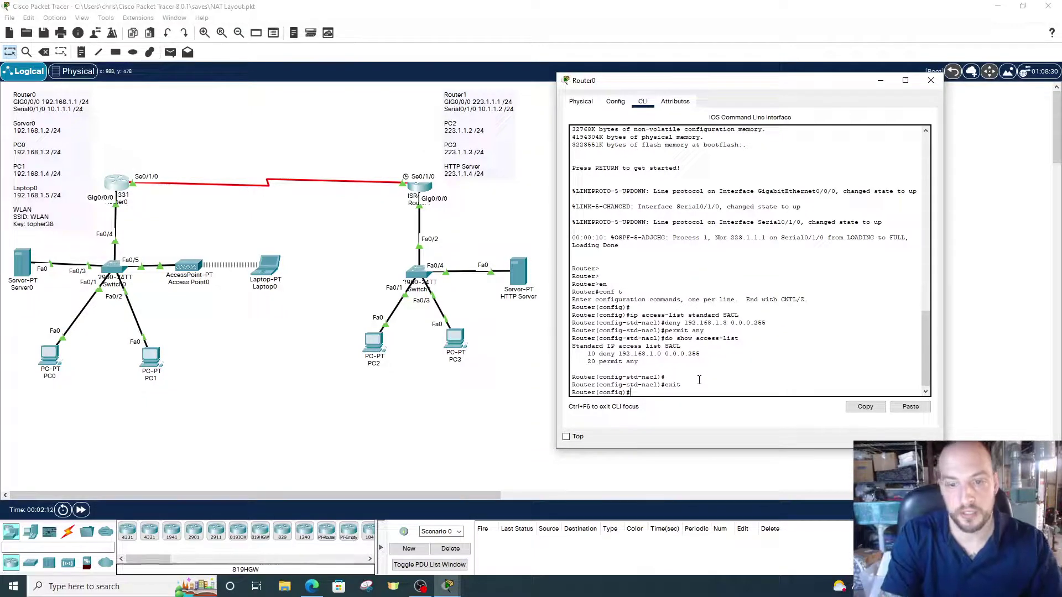
pyautogui.write('access')
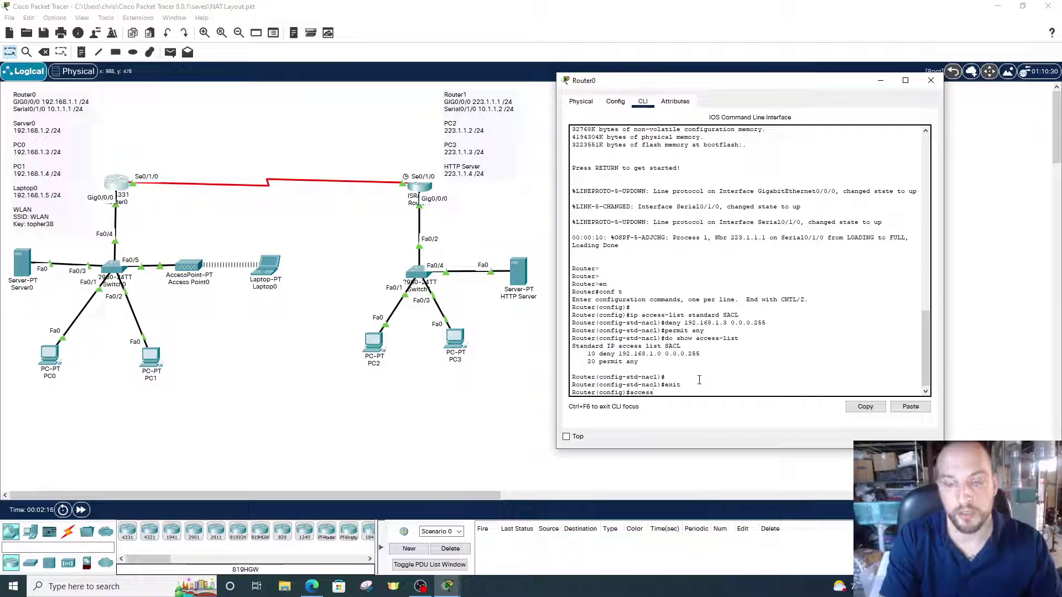
pyautogui.write('-list')
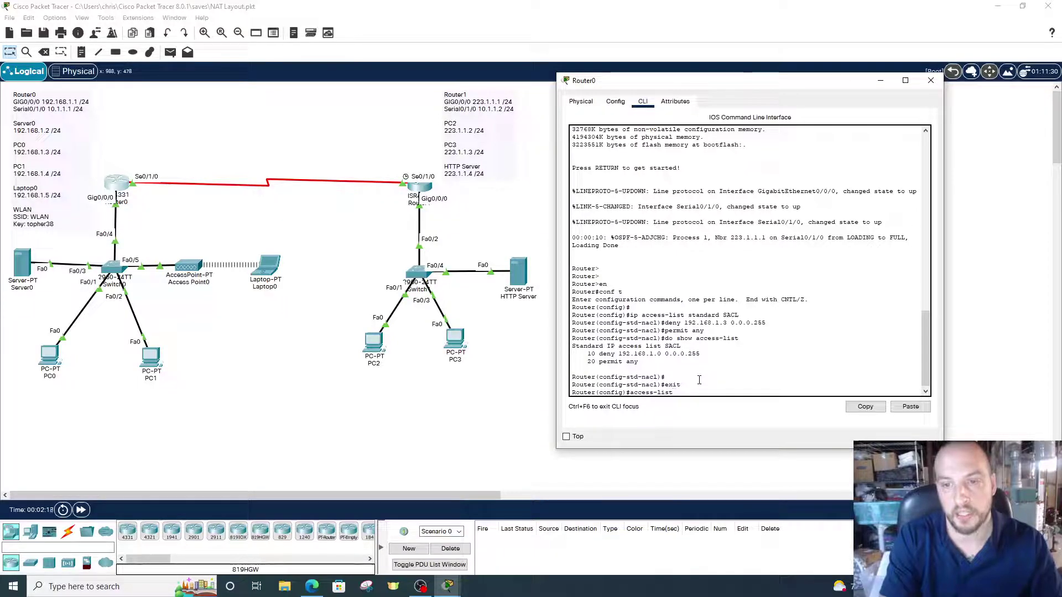
pyautogui.write(' ?')
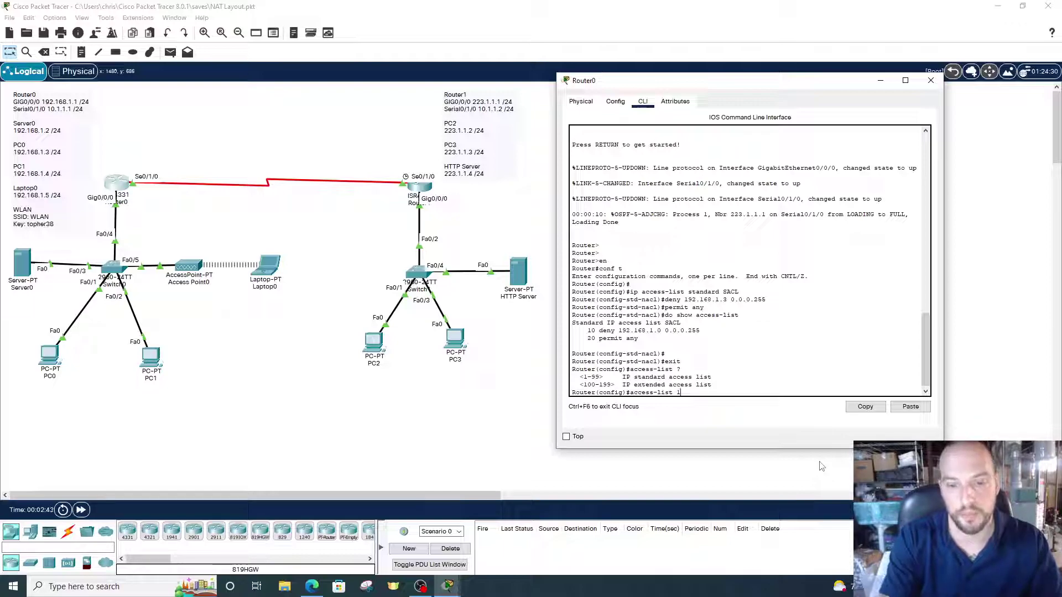
# Step: Create numbered standard access list 1 that denies 192.168.1.3 with wildcard 0.0.0.255
pyautogui.write('den')
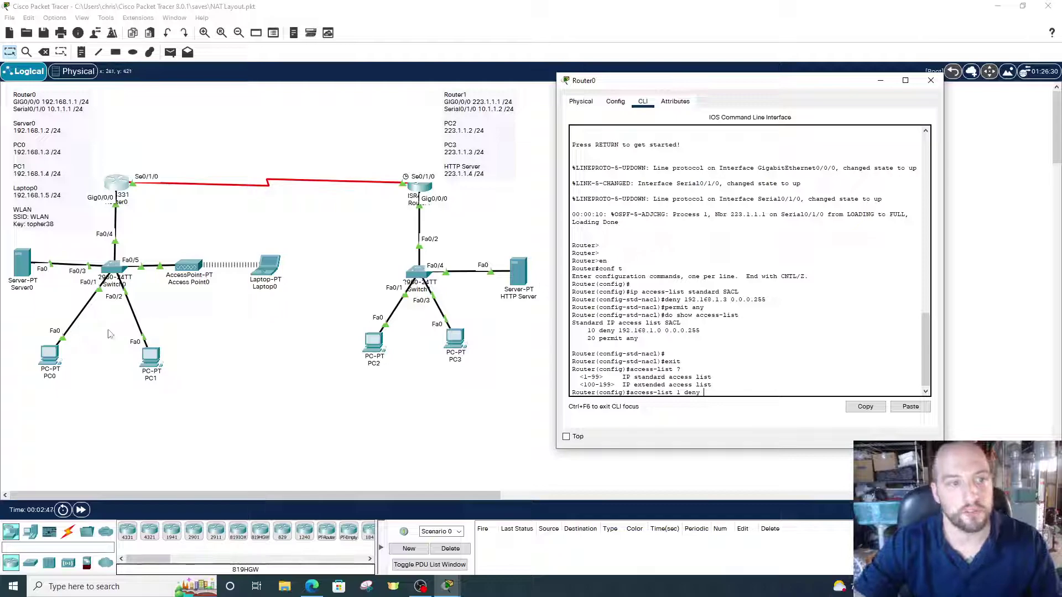
pyautogui.write('y 192')
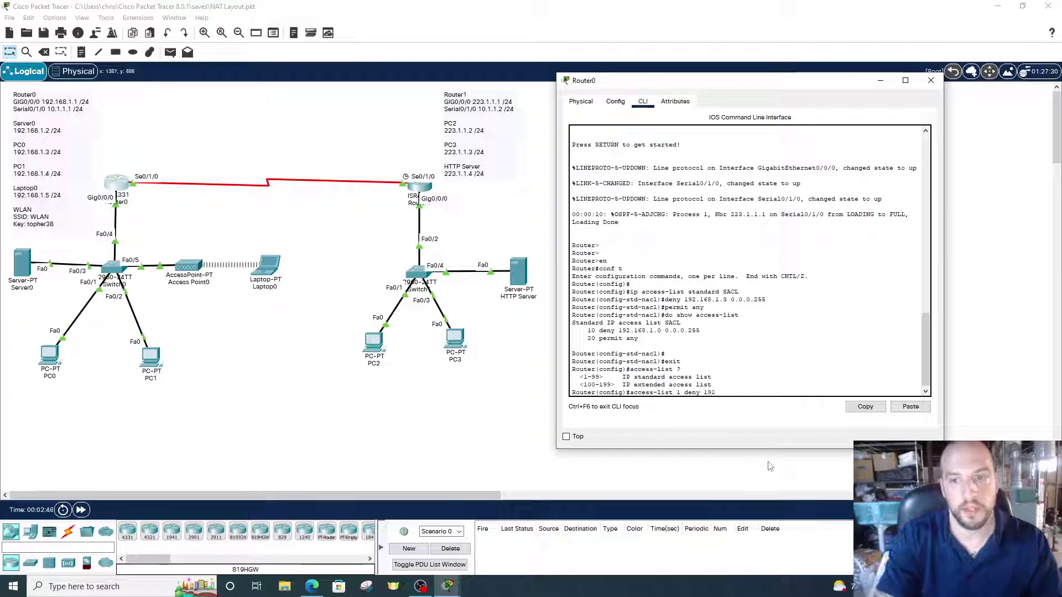
pyautogui.write('.168.1.3')
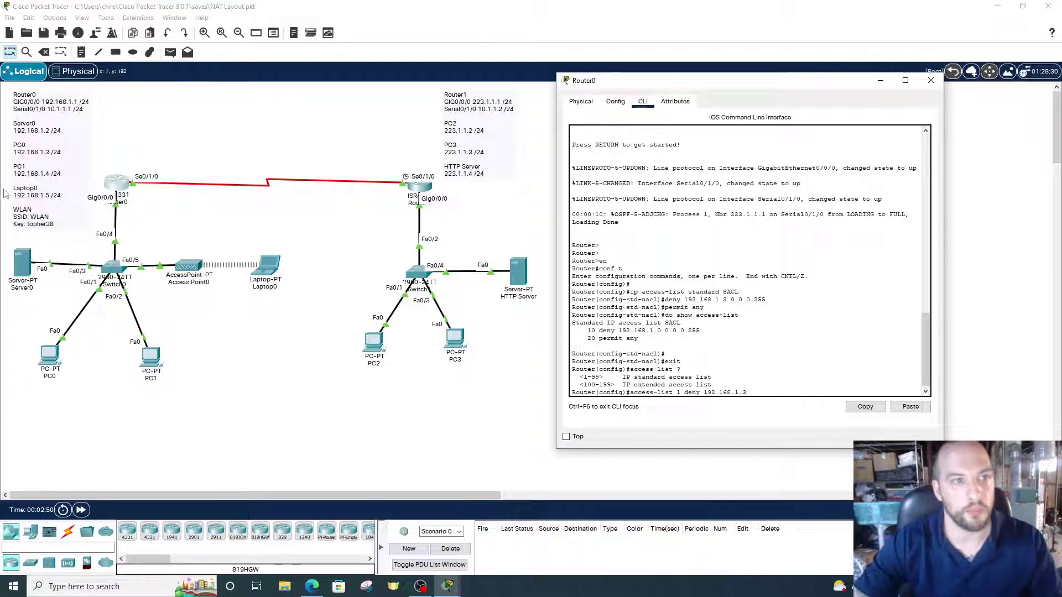
pyautogui.write(' 0.0.')
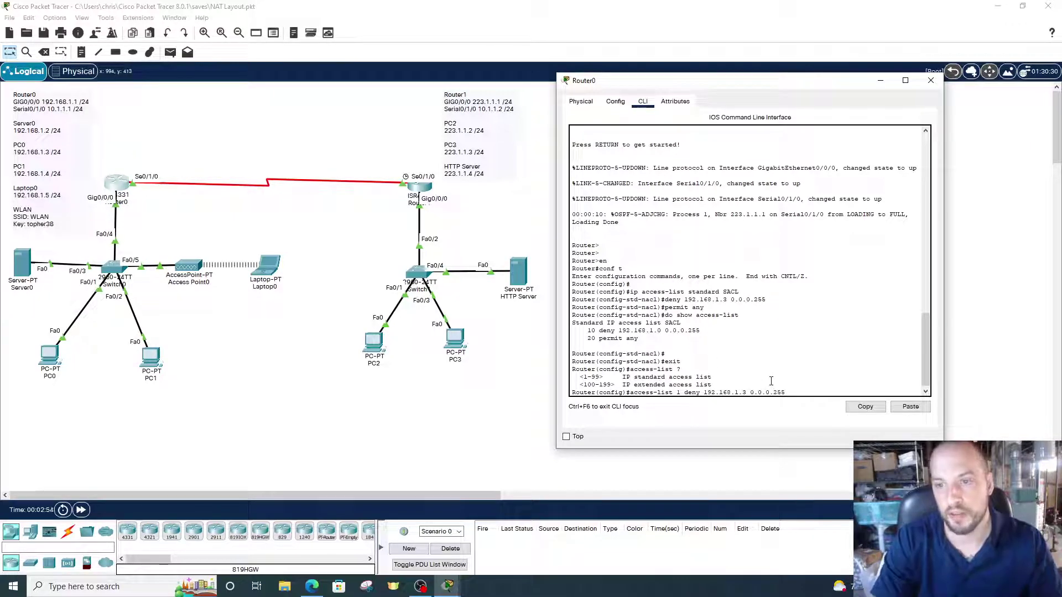
pyautogui.write('0.255')
pyautogui.press('Return')
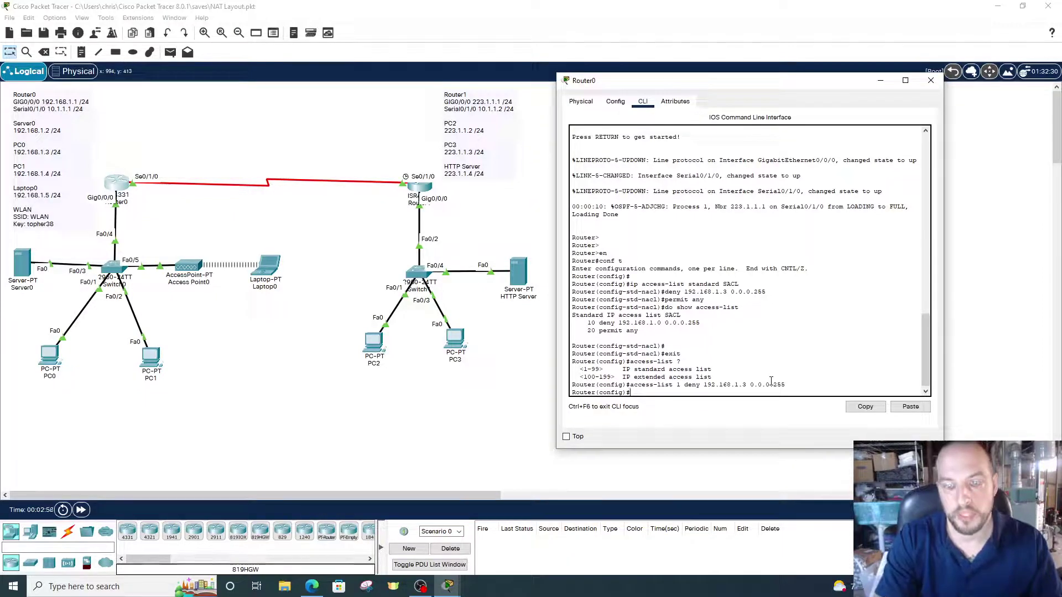
# Step: Show all access lists from global configuration mode and compare the named list SACL with numbered list 1
pyautogui.write('do sh')
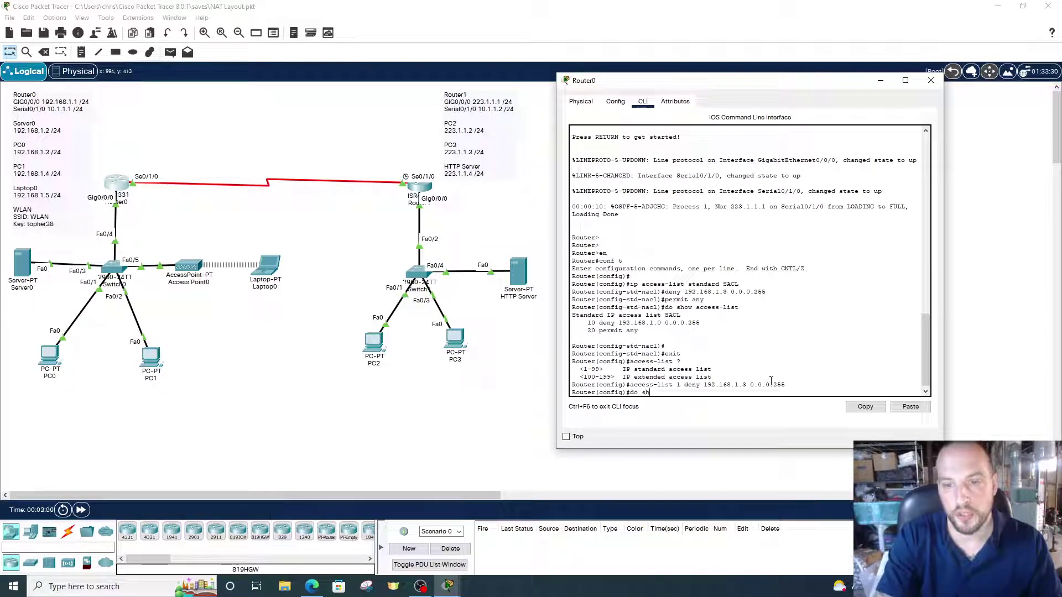
pyautogui.write('ow access-list')
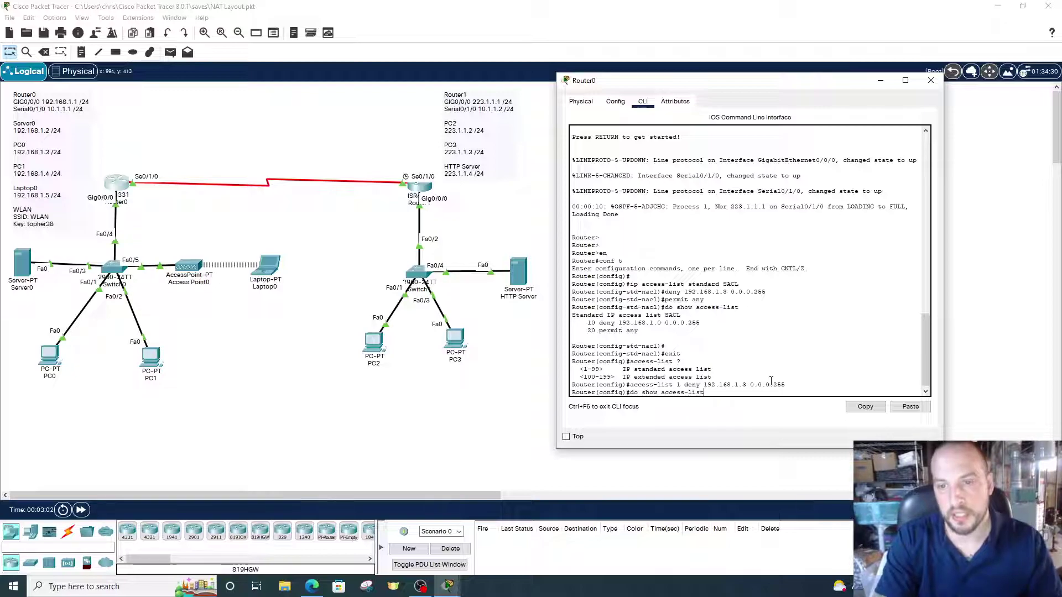
pyautogui.press('Return')
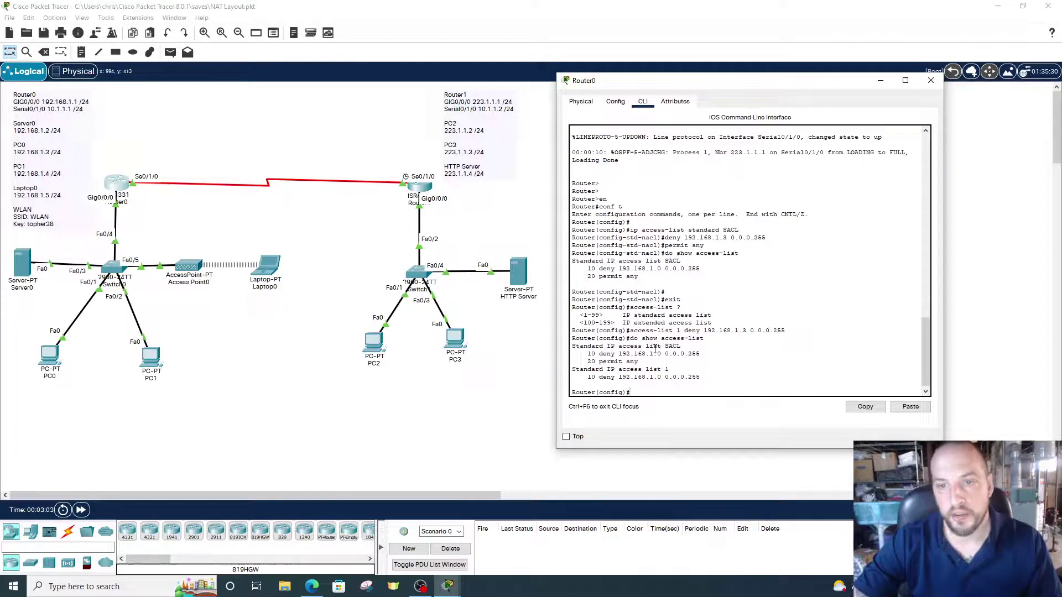
pyautogui.moveTo(665, 346); pyautogui.dragTo(680, 346)
pyautogui.click(680, 347)
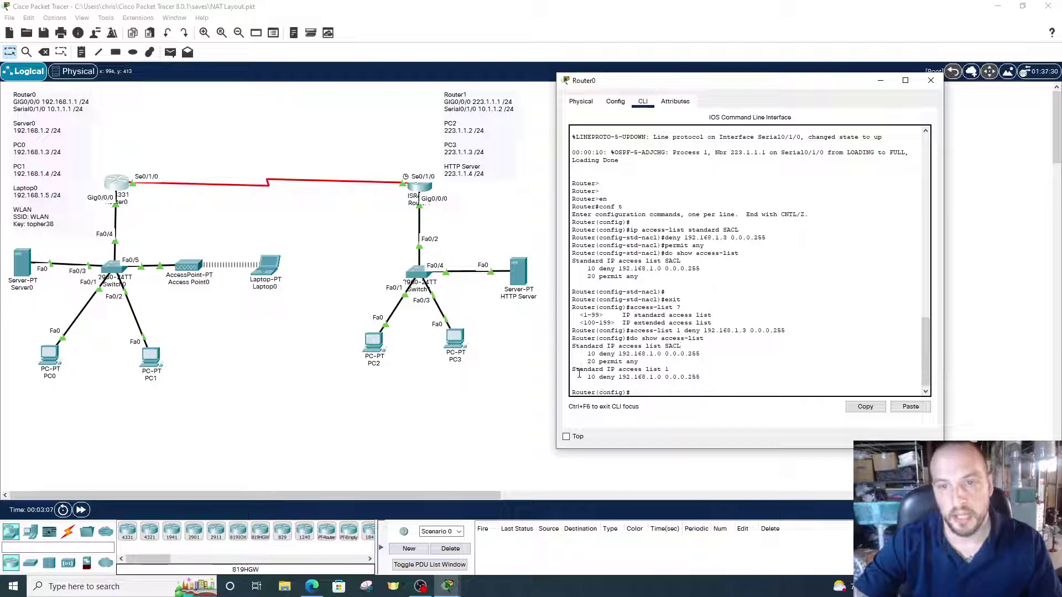
pyautogui.moveTo(664, 368); pyautogui.dragTo(677, 370)
pyautogui.click(677, 370)
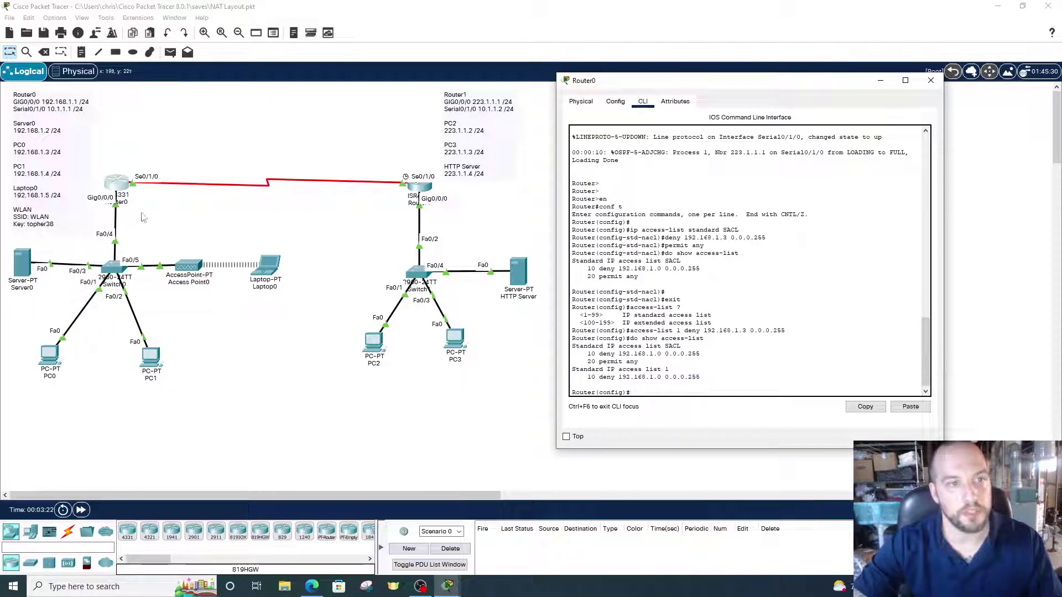
# Step: Enter the configuration mode of interface gig0/0/0 on Router0
pyautogui.write('interface gig0/0/0')
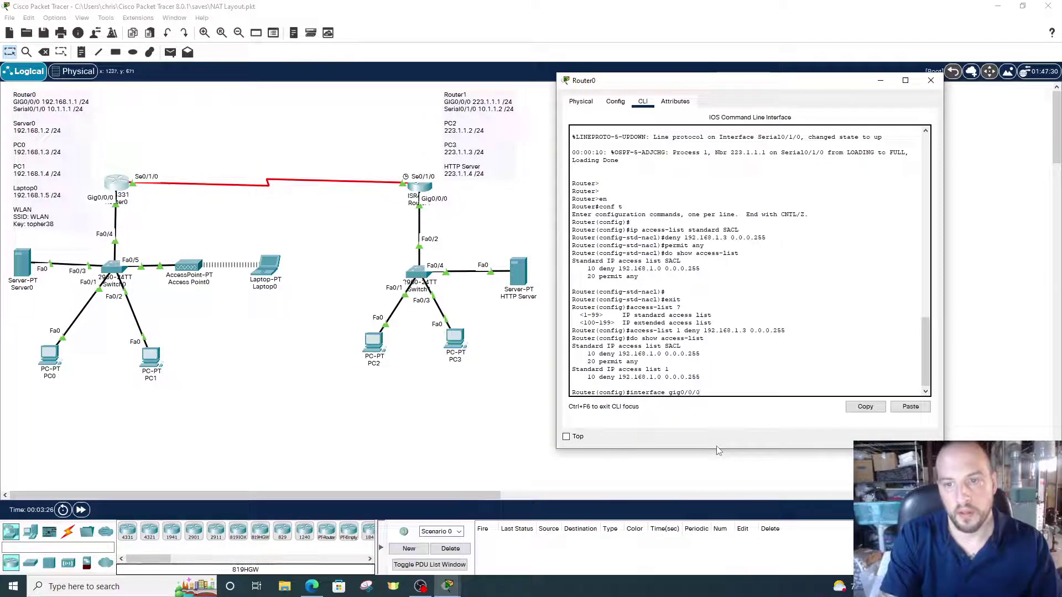
pyautogui.press('Return')
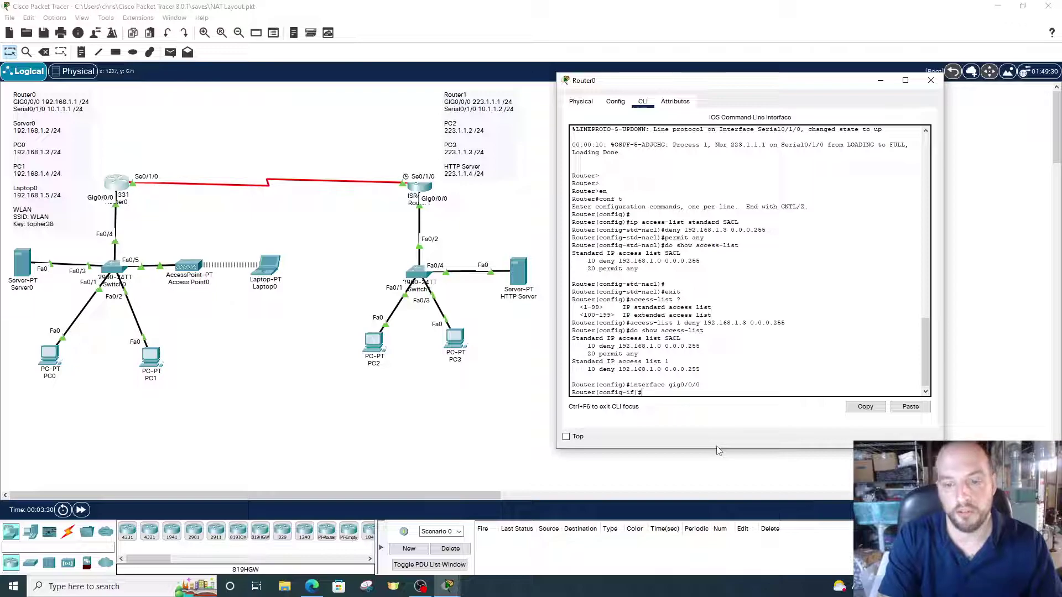
# Step: Try to apply SACL to interface gig0/0/0 with ip access-group, without giving a traffic direction
pyautogui.write('ip')
pyautogui.write('ss-')
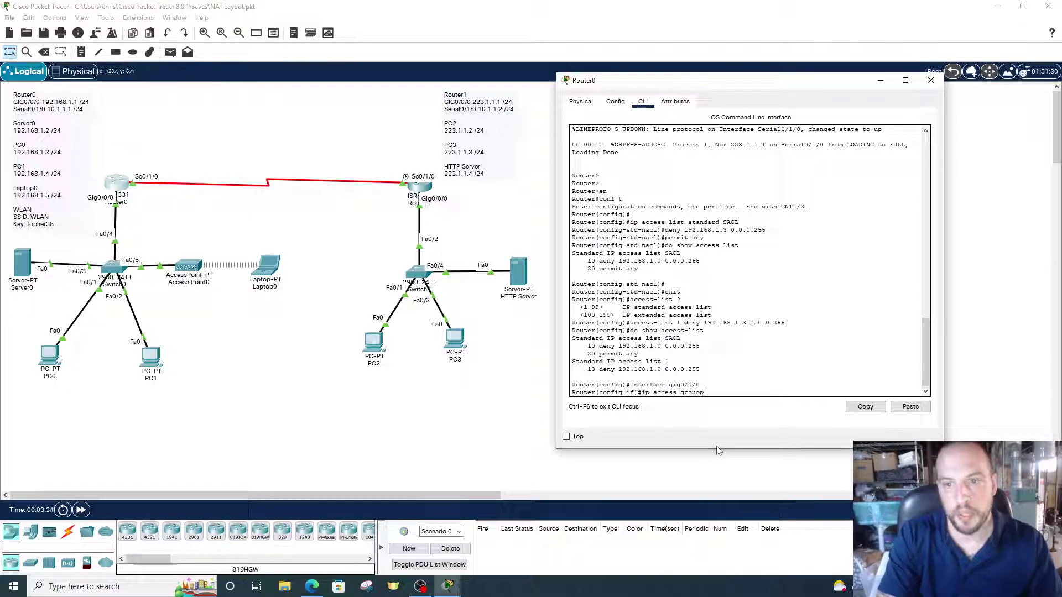
pyautogui.write('group SACL')
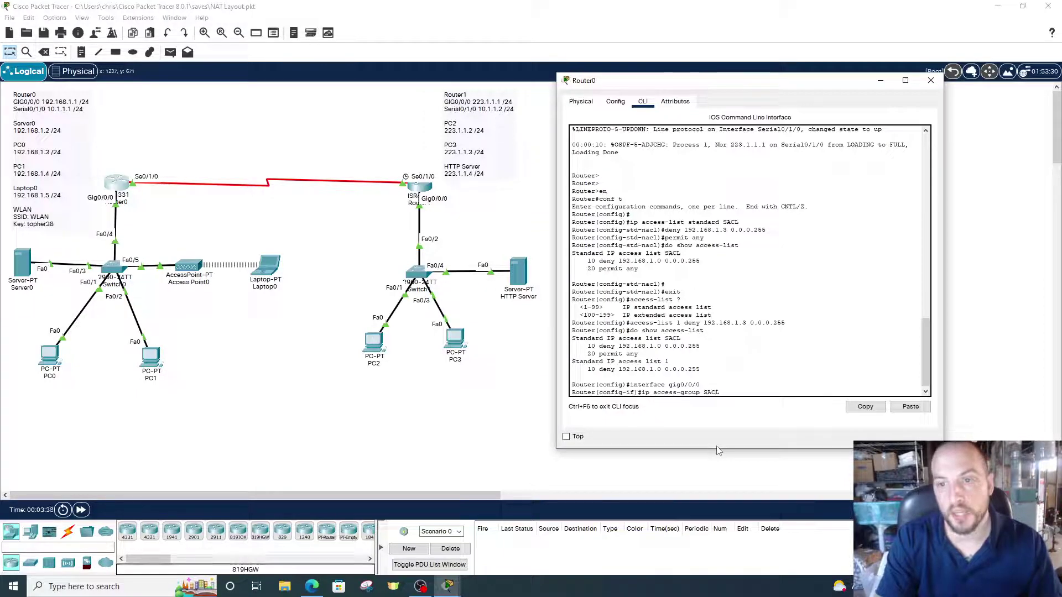
pyautogui.press('BackSpace')
pyautogui.press('BackSpace')
pyautogui.press('BackSpace')
pyautogui.press('BackSpace')
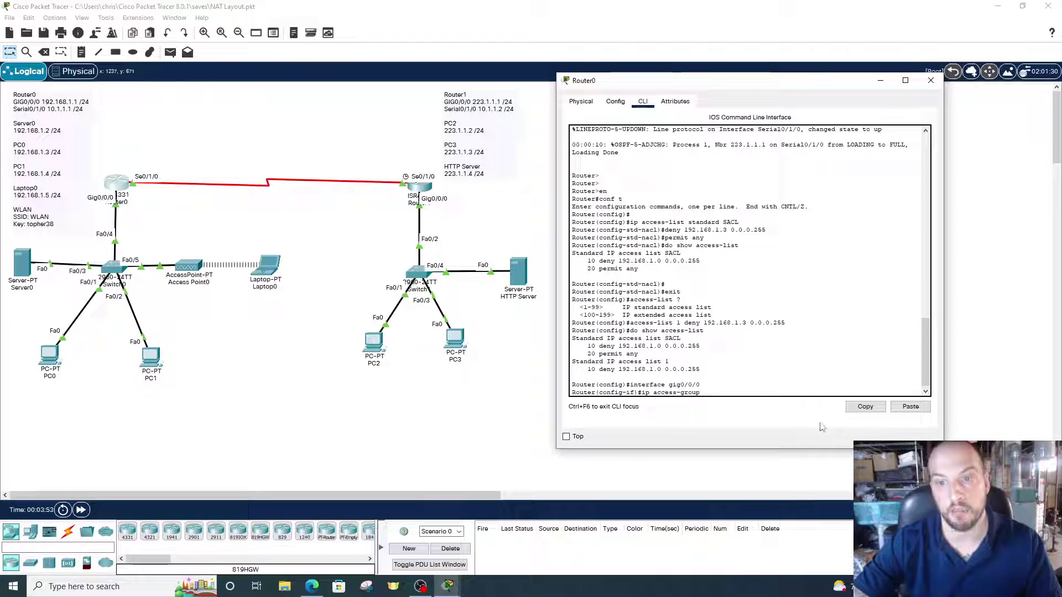
pyautogui.write('SACL')
pyautogui.press('Return')
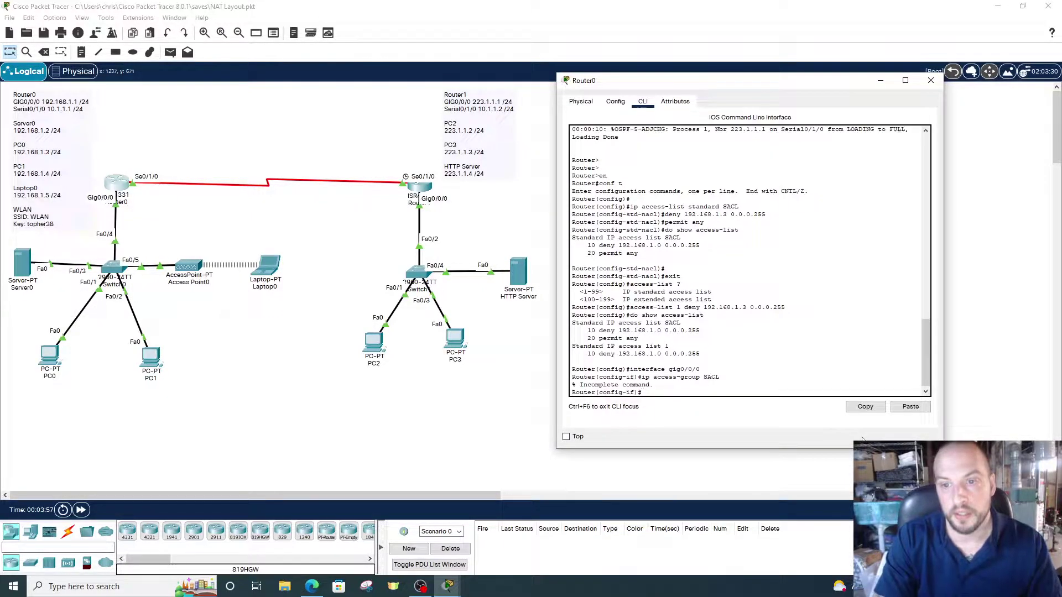
# Step: Apply access group SACL to interface gig0/0/0 in the inbound direction
pyautogui.write('ip a')
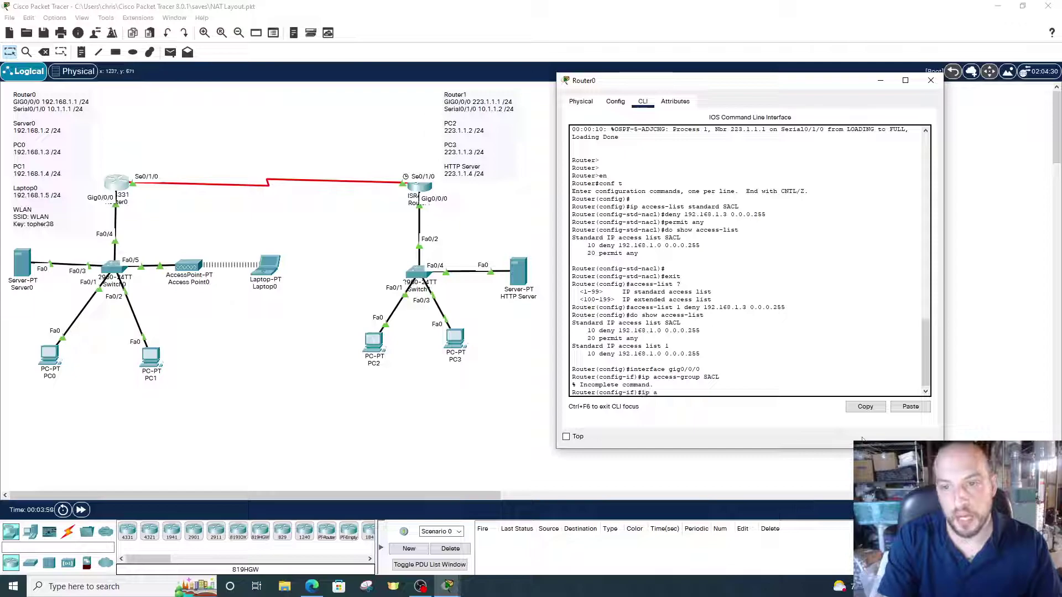
pyautogui.write('ccess-gr')
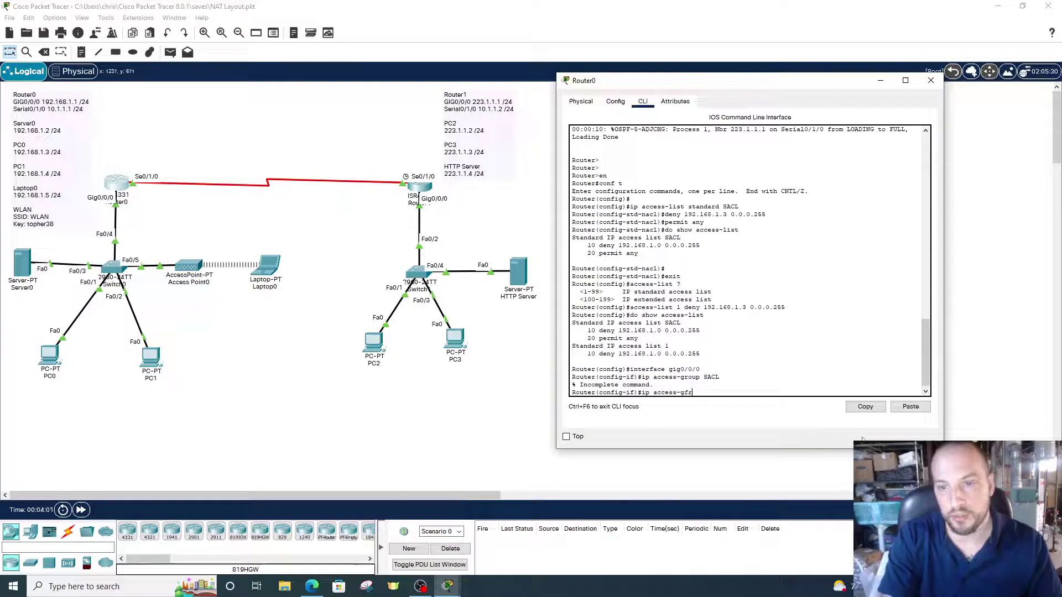
pyautogui.write('oup SACL ')
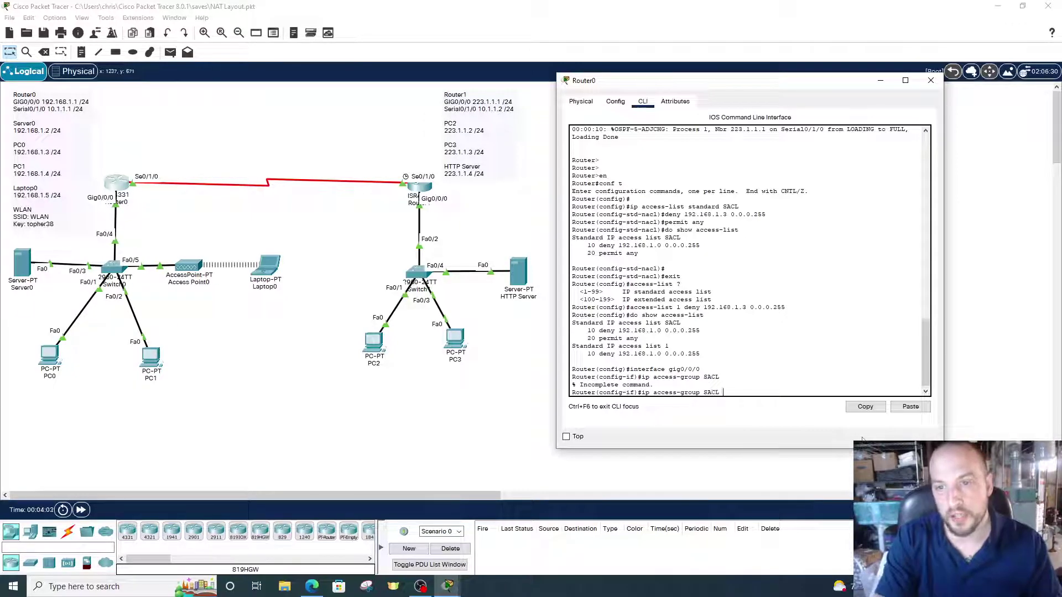
pyautogui.write('in')
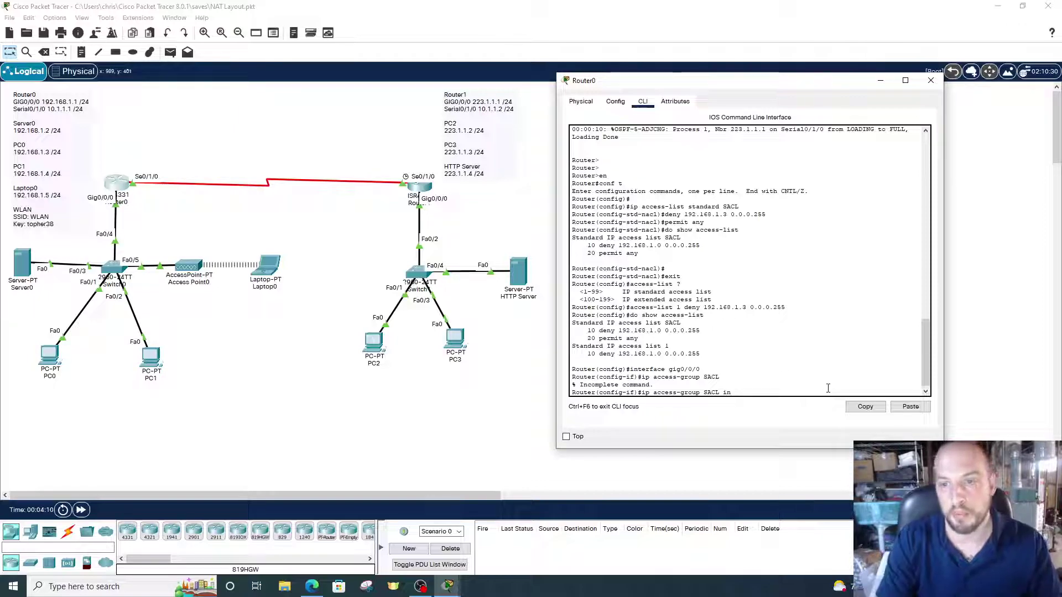
pyautogui.press('Return')
# Step: Exit interface and global configuration modes back to the privileged prompt, and close Router0's window
pyautogui.write('exit')
pyautogui.press('Return')
pyautogui.write('er(config)#e')
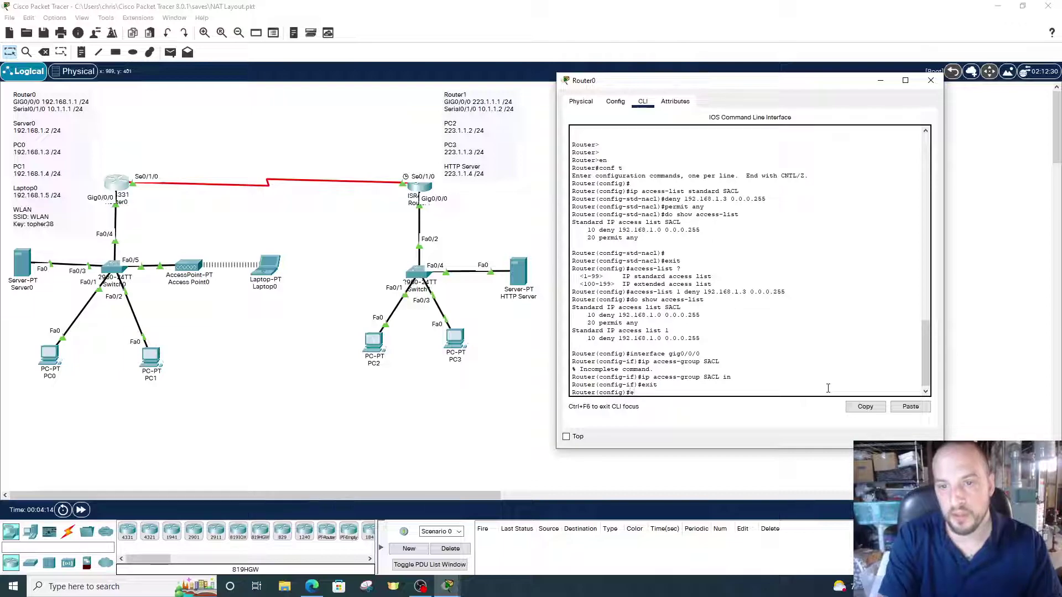
pyautogui.write('xit')
pyautogui.press('Return')
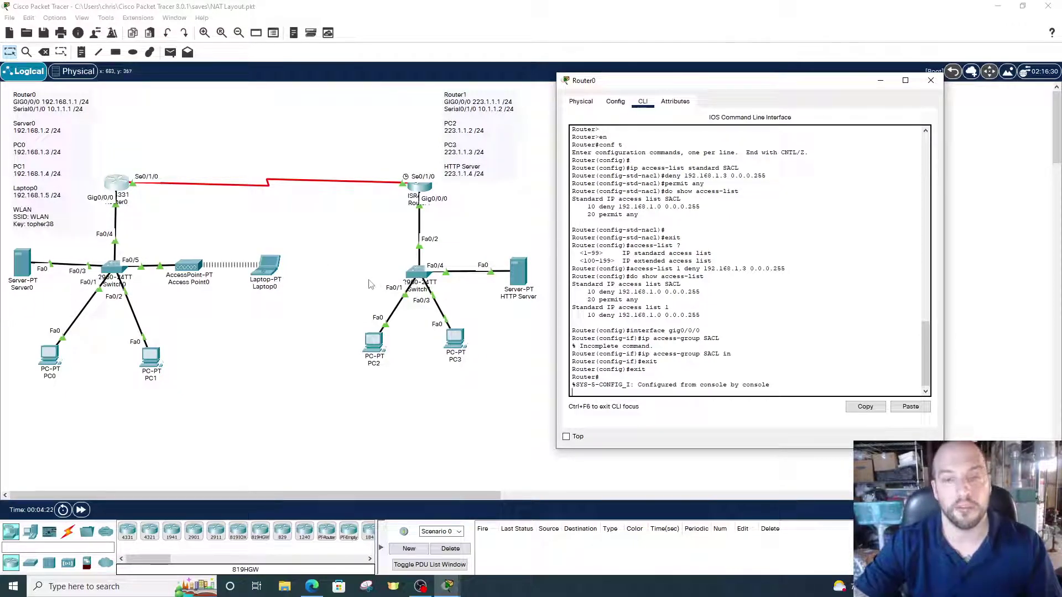
pyautogui.click(931, 80)
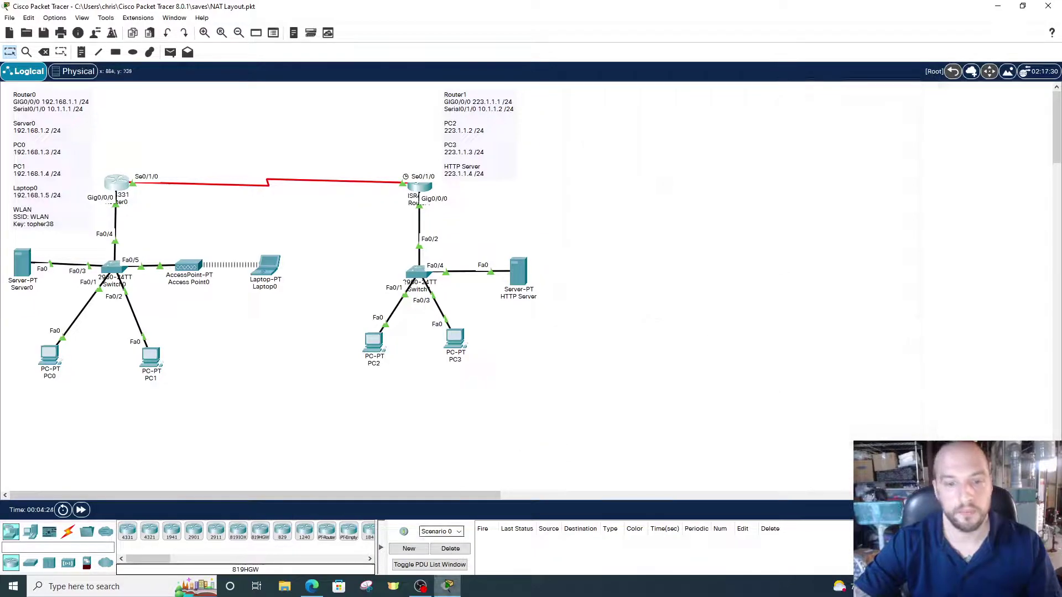